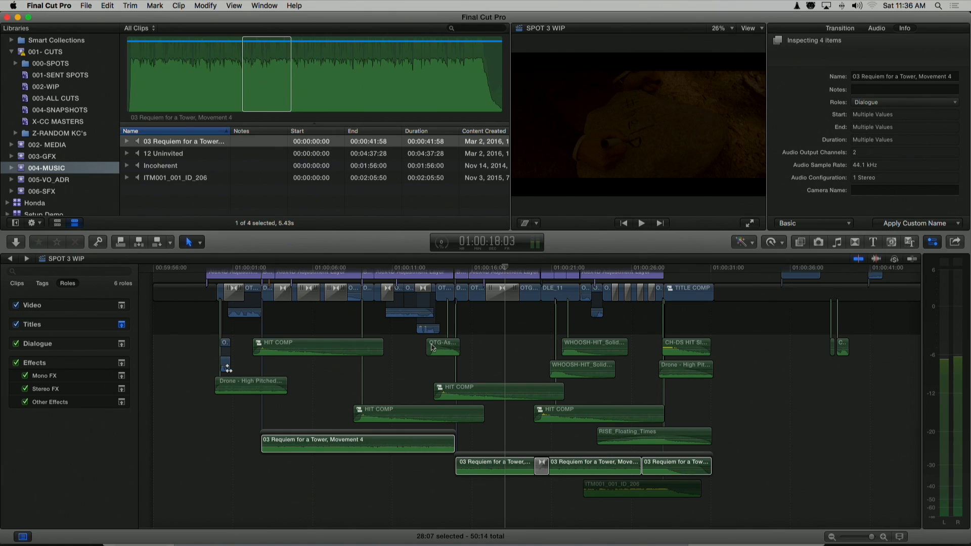
# Deselect the Requiem for a Tower music clips and place the timeline playhead at about 01:00:00:08
pyautogui.click(224, 448)
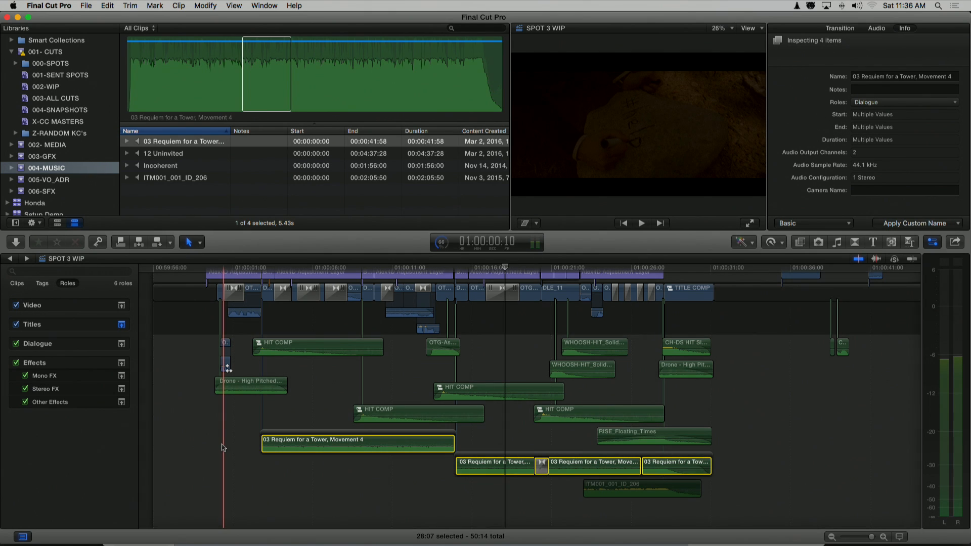
pyautogui.click(223, 447)
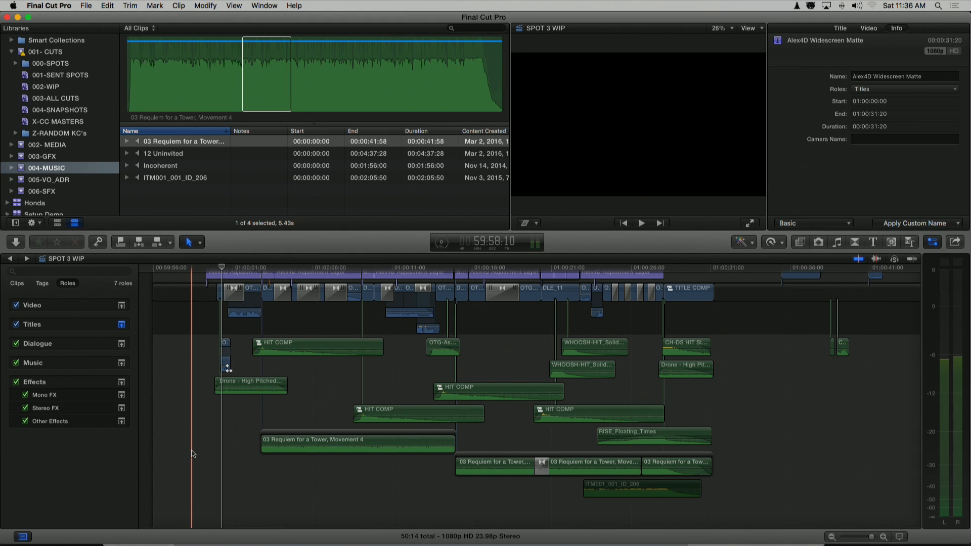
# Expand the 002- MEDIA event and look inside its 001-FTR-SOURCE and 002-SELECTS folders
pyautogui.click(11, 145)
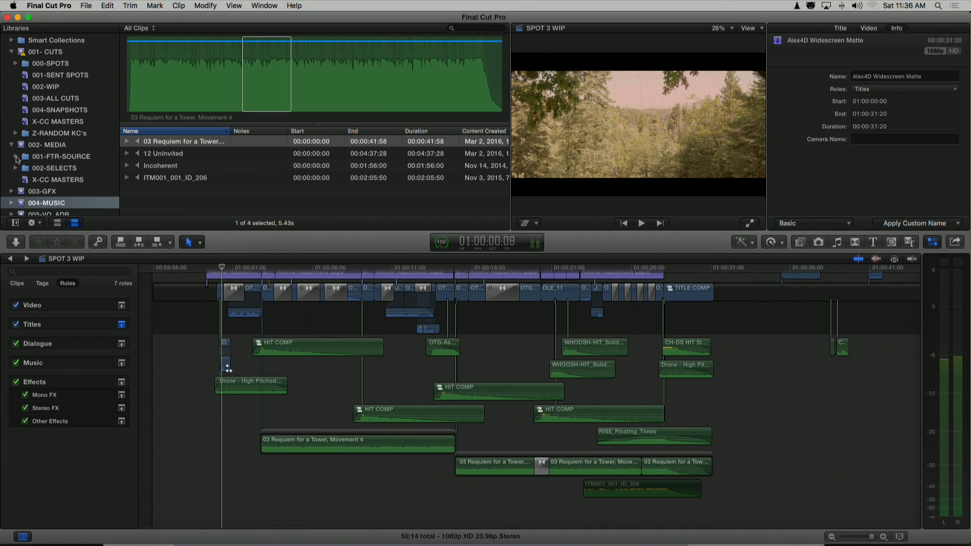
pyautogui.click(15, 157)
pyautogui.click(16, 156)
pyautogui.click(16, 169)
pyautogui.click(16, 168)
# Look through the 003-GFX, 004-MUSIC, 005-VO_ADR and 006-SFX events of the library
pyautogui.scroll(-5, 36, 170)
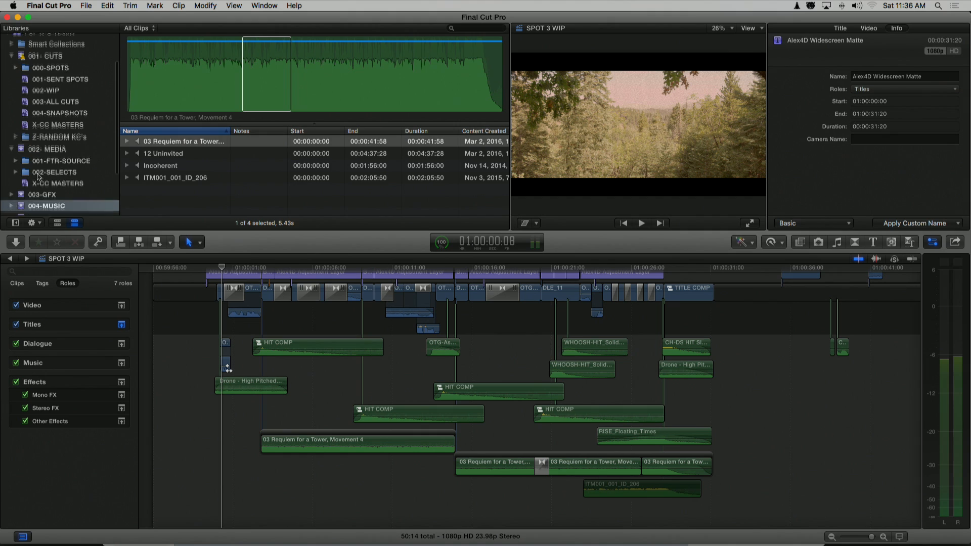
pyautogui.click(42, 131)
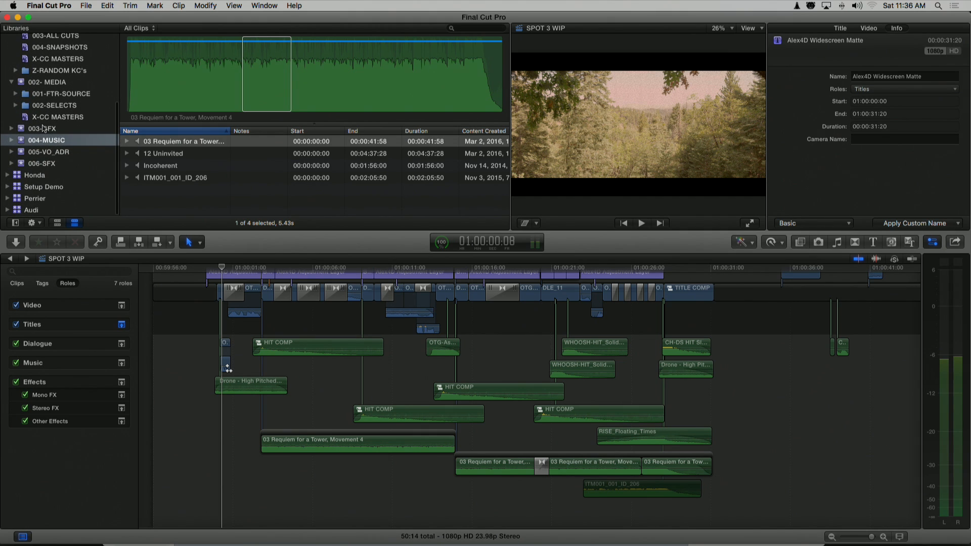
pyautogui.click(41, 142)
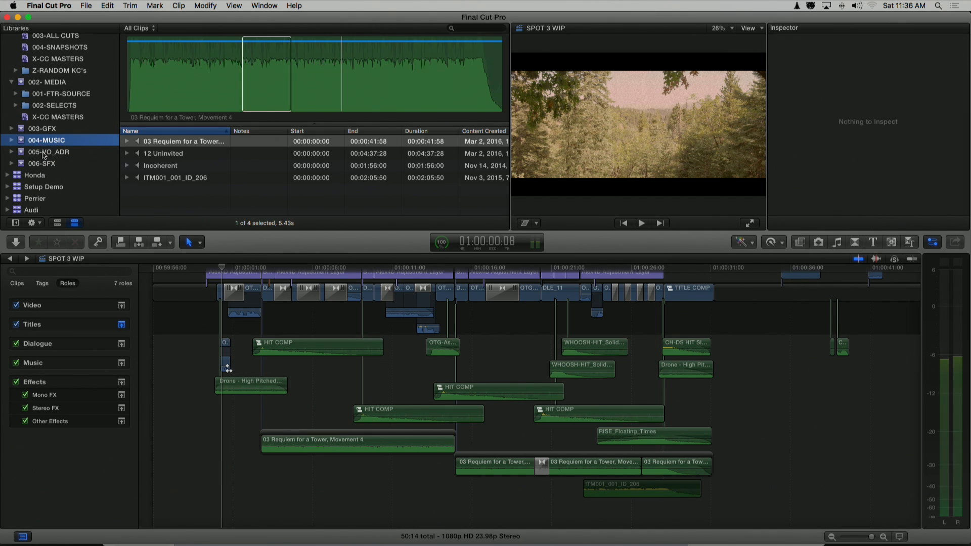
pyautogui.click(44, 153)
pyautogui.click(41, 161)
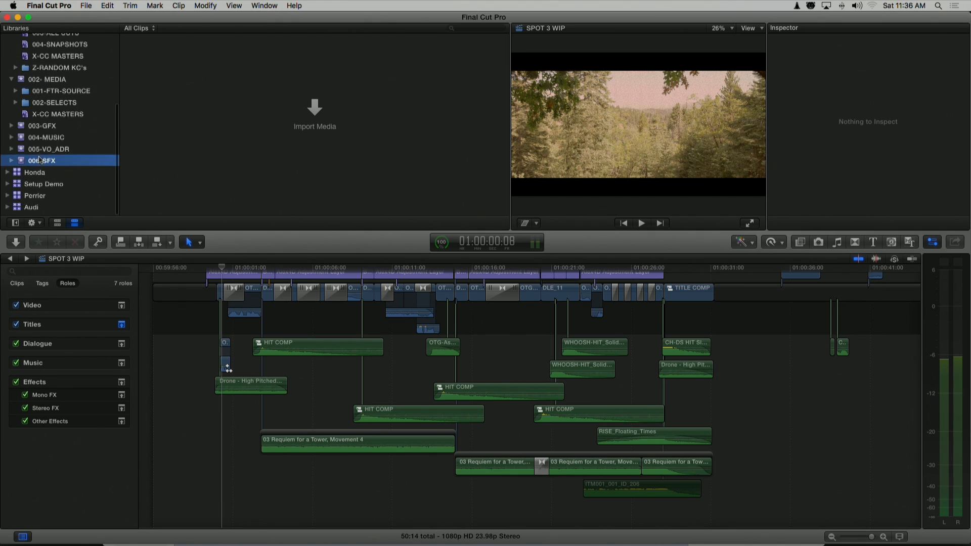
# List the projects in the 002-WIP smart collection under 001- CUTS and review its filter rules
pyautogui.scroll(5, 40, 160)
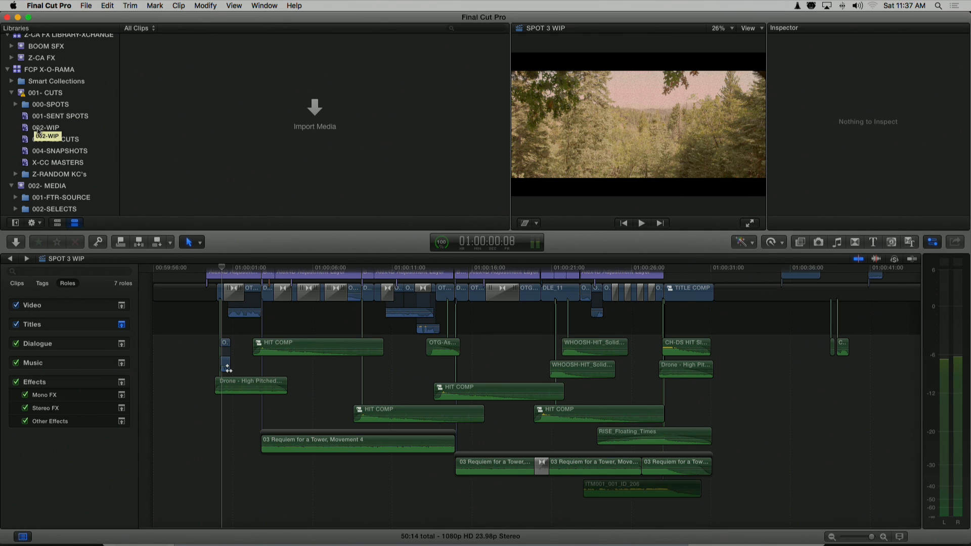
pyautogui.click(74, 265)
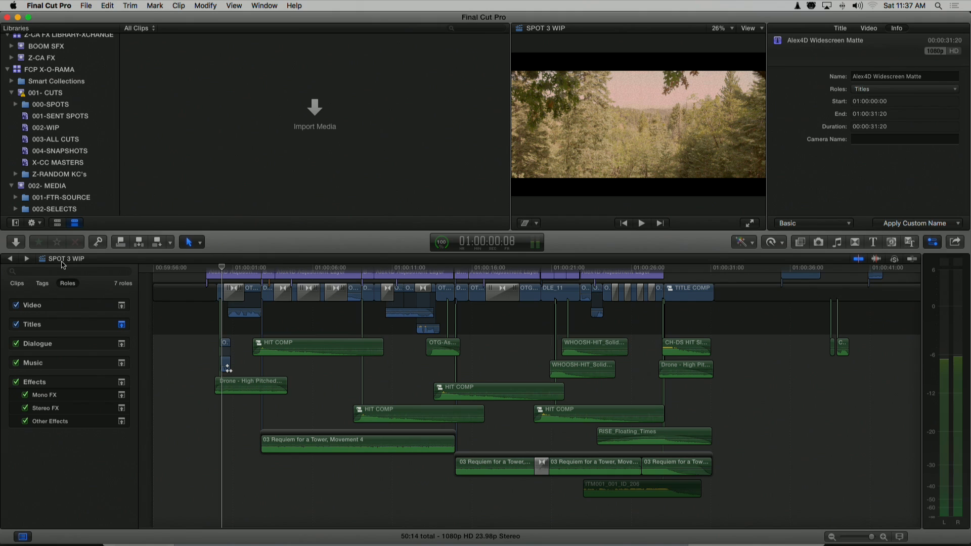
pyautogui.click(54, 133)
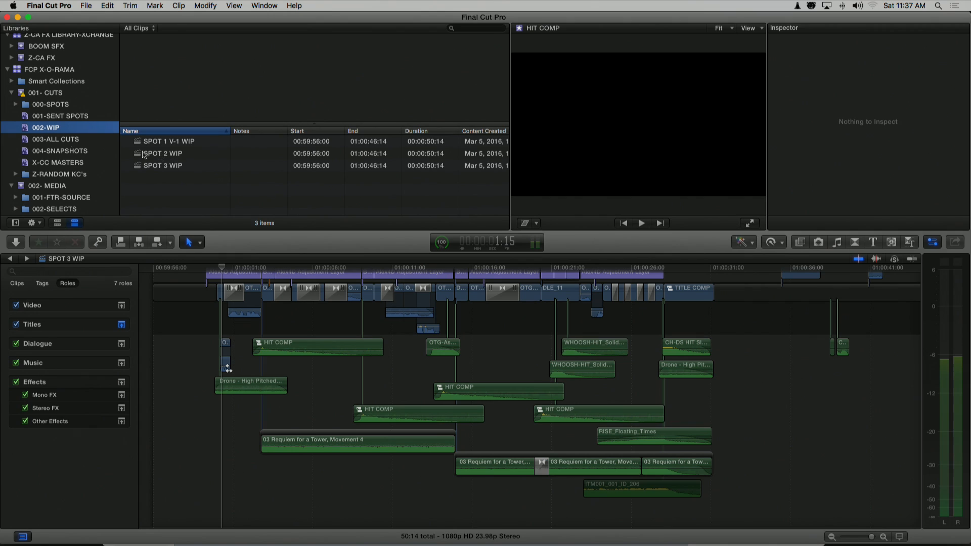
pyautogui.doubleClick(52, 133)
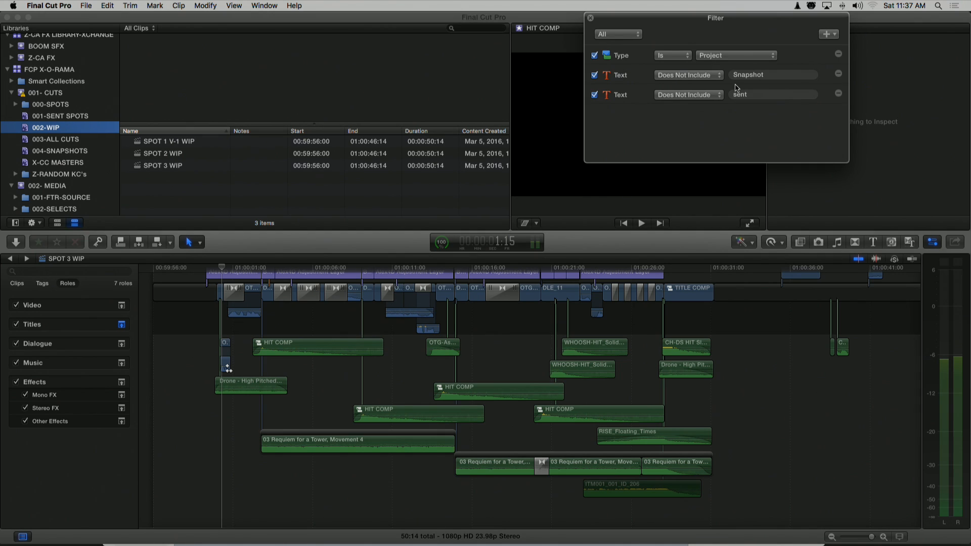
pyautogui.click(591, 18)
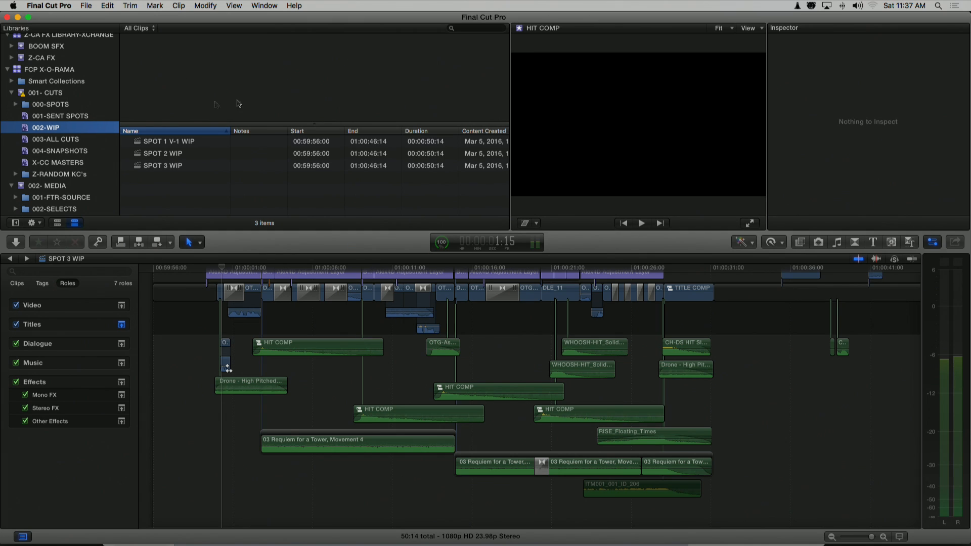
# View the contents of the 001-SENT SPOTS smart collection and return to 002-WIP
pyautogui.click(58, 117)
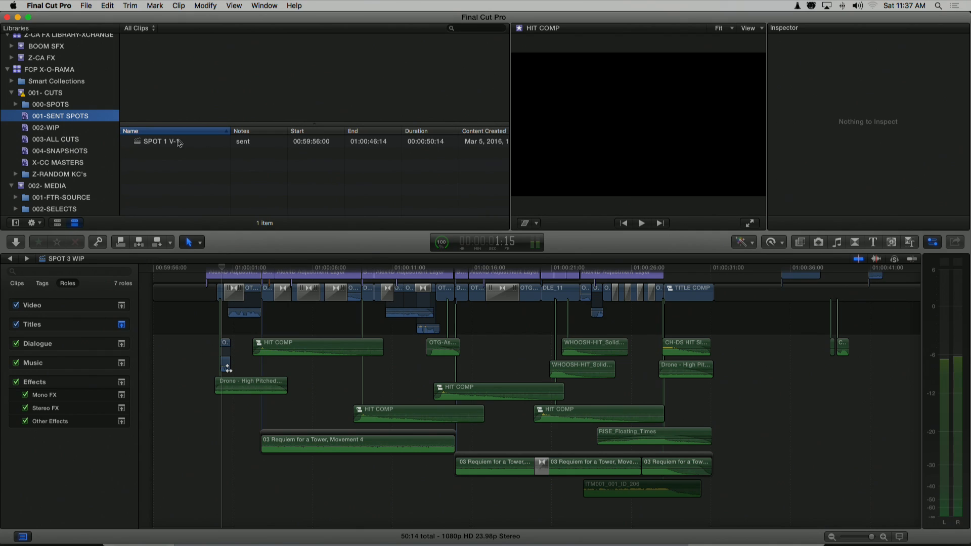
pyautogui.click(40, 132)
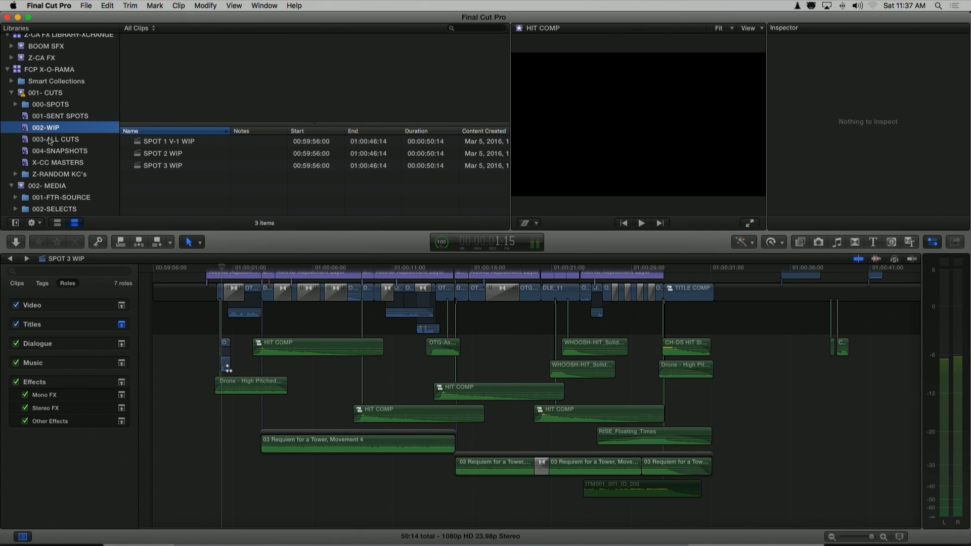
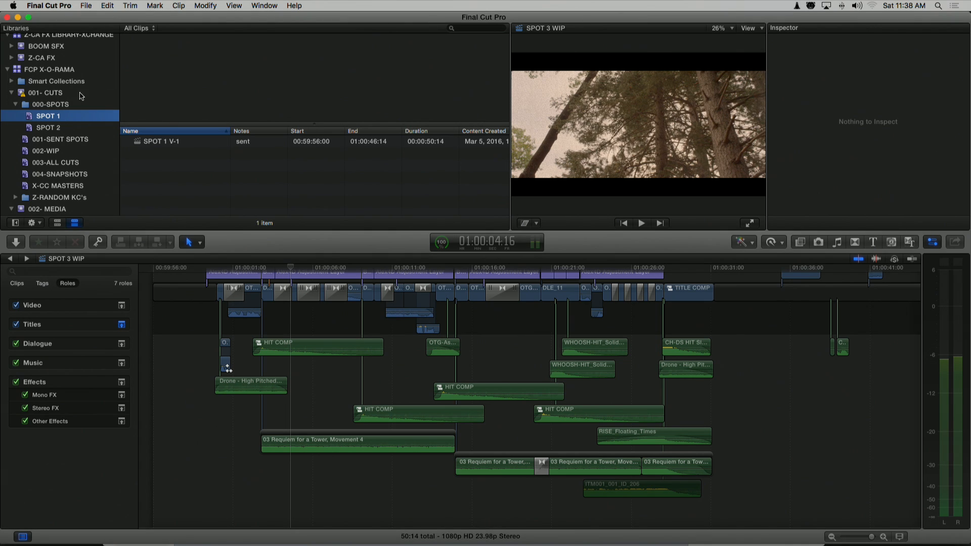
# List the full contents of the 001- CUTS event, collapse it, and return focus to the SPOT 3 WIP timeline
pyautogui.click(35, 96)
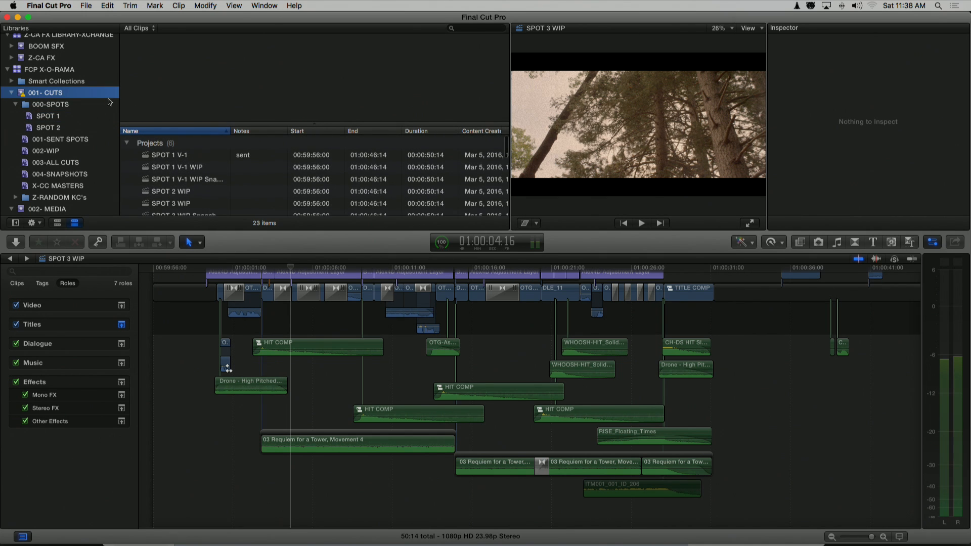
pyautogui.click(11, 93)
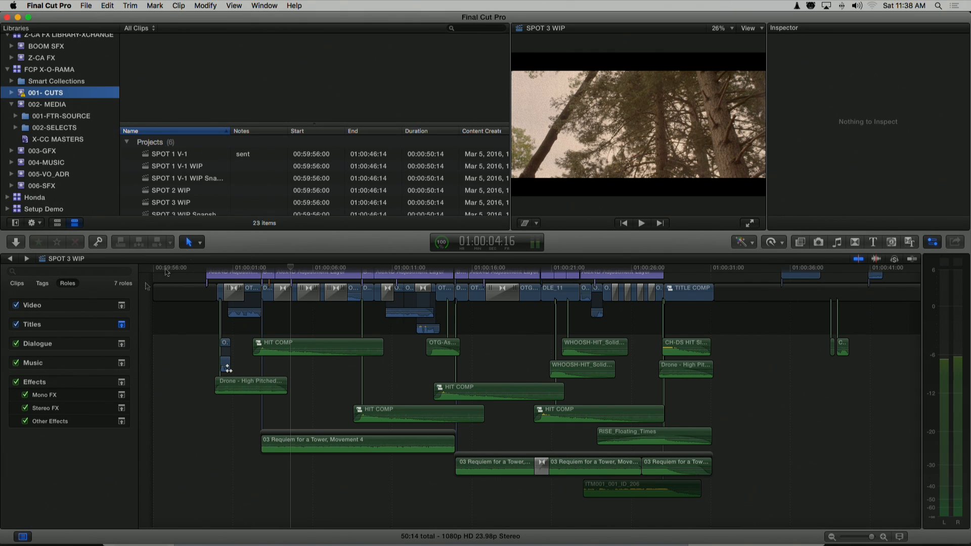
pyautogui.click(186, 258)
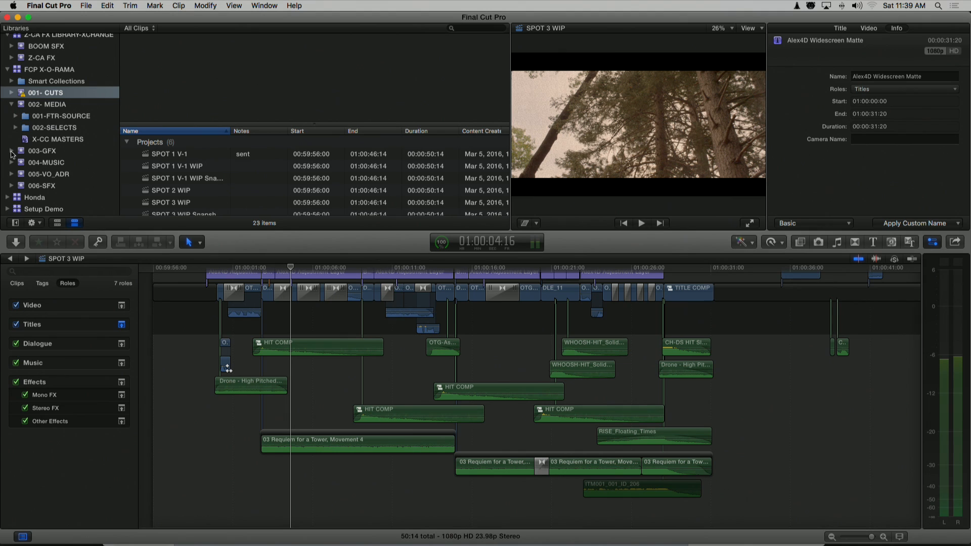
# Open the FTR collection inside 001-FTR-SOURCE and show its source clip in filmstrip view
pyautogui.scroll(-2, 60, 163)
pyautogui.scroll(1, 28, 112)
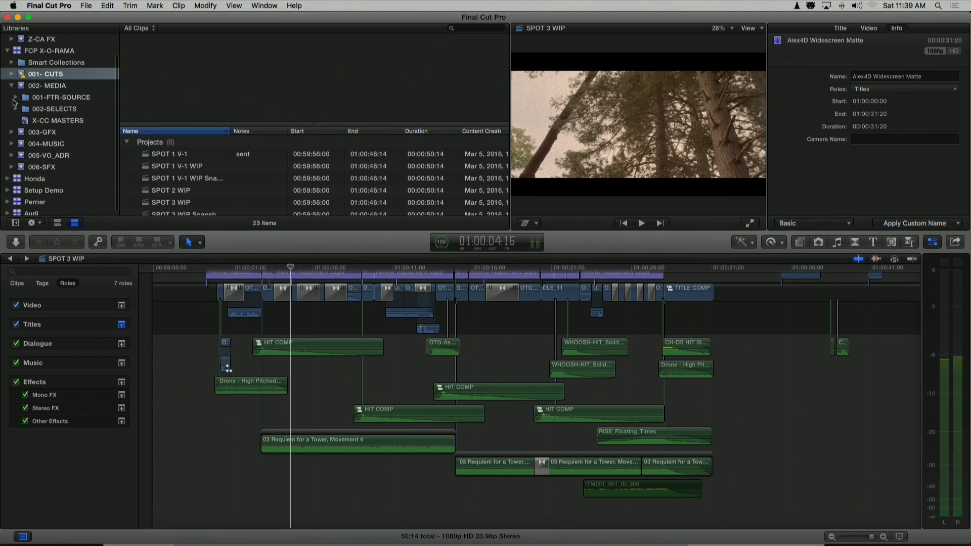
pyautogui.click(16, 97)
pyautogui.click(31, 109)
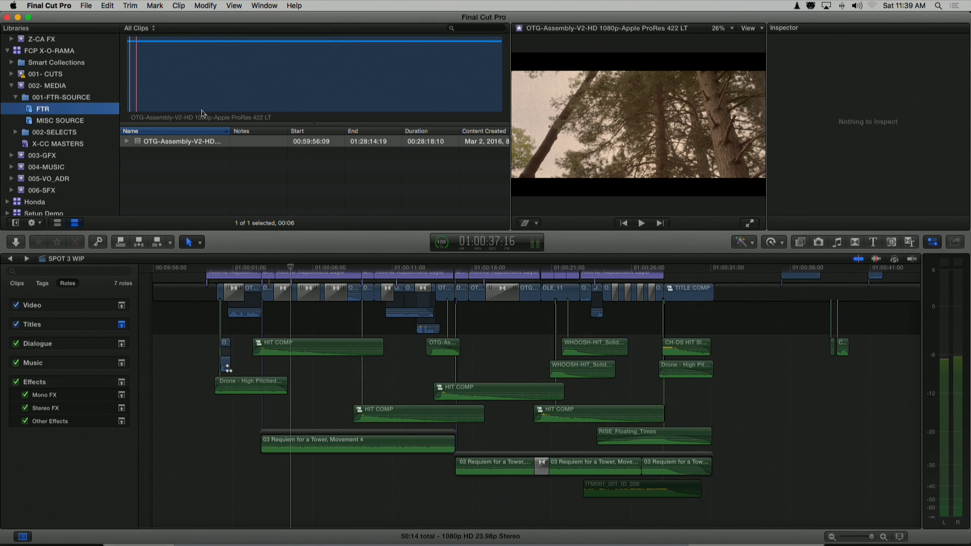
pyautogui.click(57, 222)
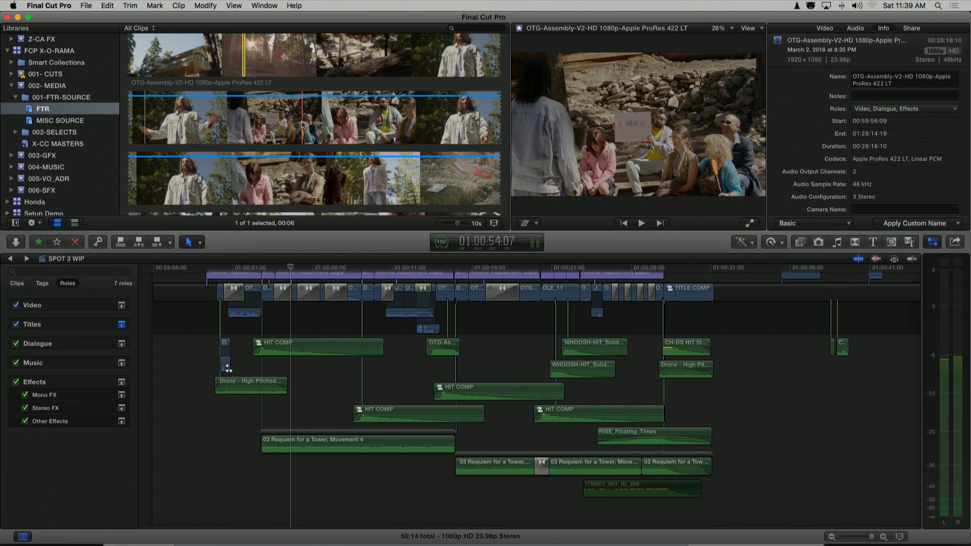
# Examine the OTG-Assembly source filmstrip at different zoom levels, including a single thumbnail for the whole clip
pyautogui.scroll(-15, 303, 125)
pyautogui.scroll(-15, 303, 124)
pyautogui.scroll(-10, 303, 125)
pyautogui.scroll(-3, 303, 125)
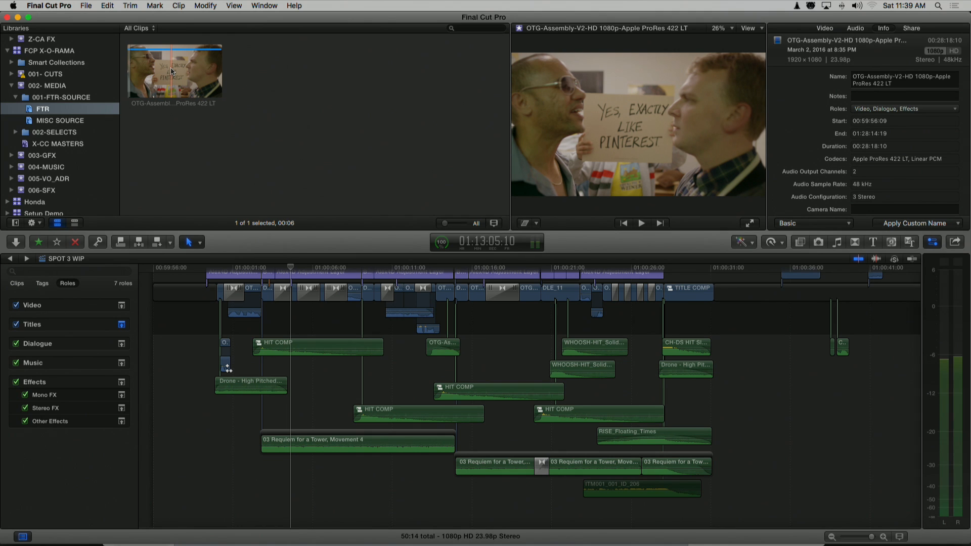
pyautogui.press('super+equal')
pyautogui.press('super+equal')
pyautogui.press('super+equal')
pyautogui.press('super+equal')
pyautogui.press('super+equal')
pyautogui.press('super+equal')
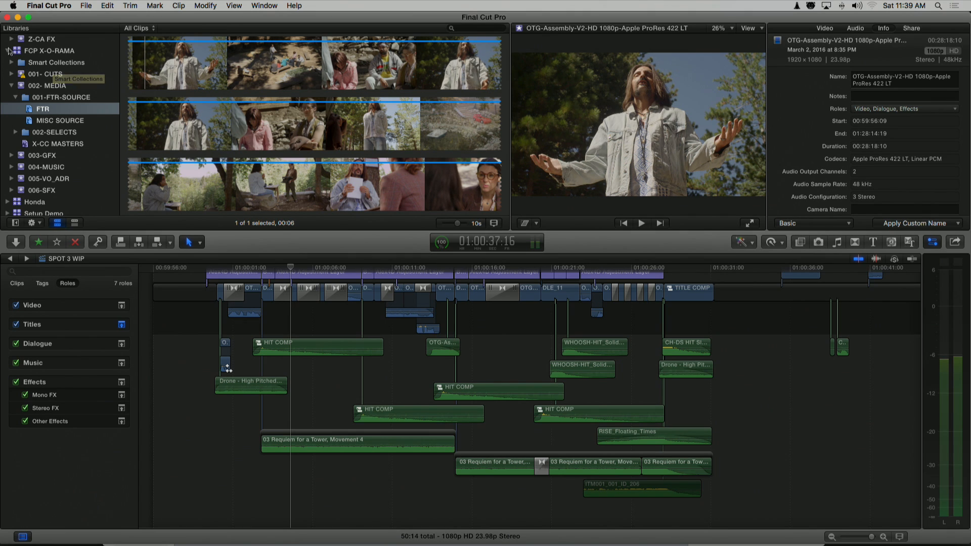
# Search the Z-CA FX event for "gun" and audition the marked ranges of the gun sound effects
pyautogui.click(23, 41)
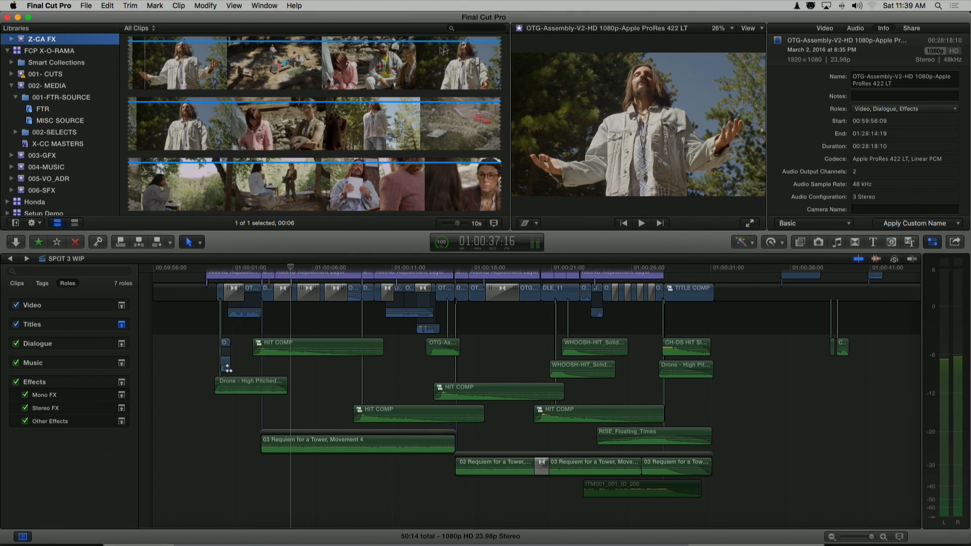
pyautogui.click(475, 29)
pyautogui.write('gun')
pyautogui.click(462, 29)
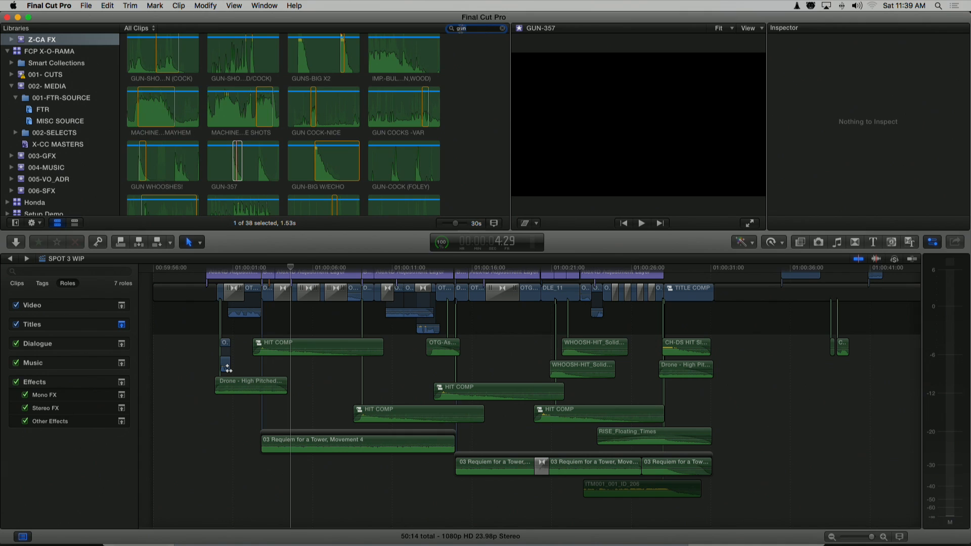
pyautogui.scroll(2, 465, 92)
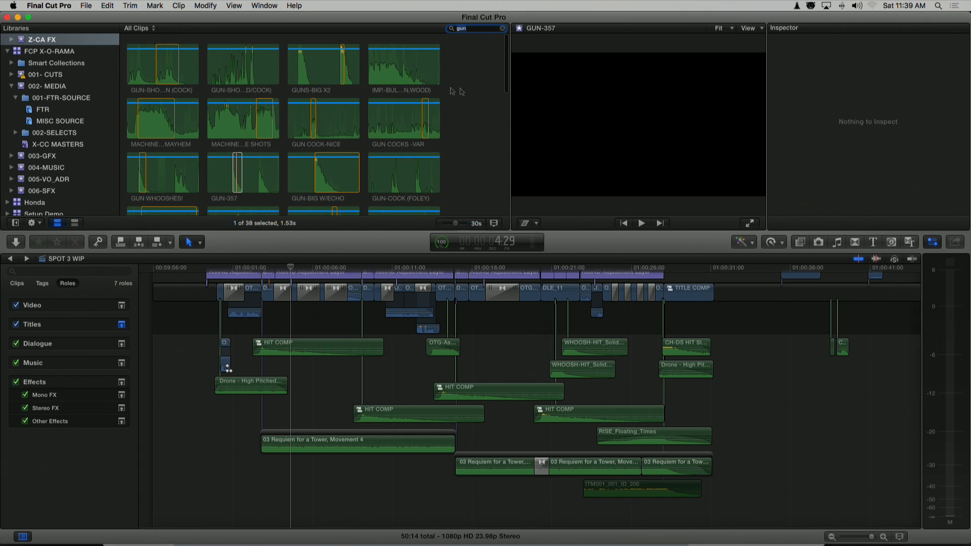
pyautogui.click(237, 172)
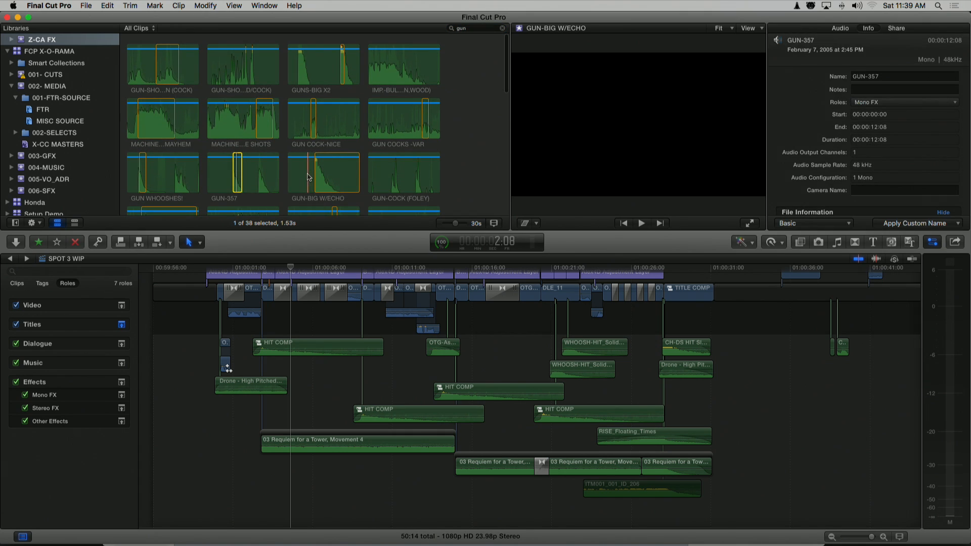
pyautogui.press('space')
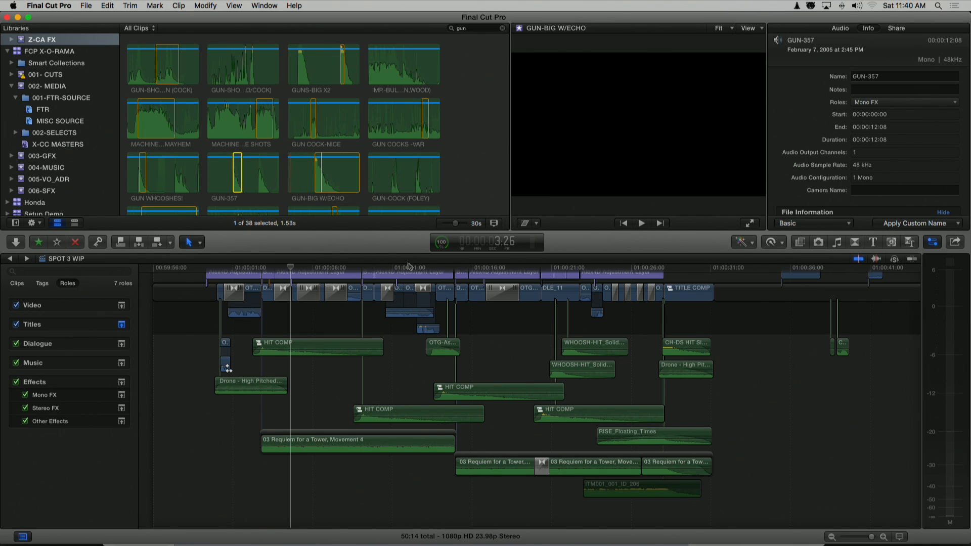
# Select the short OTG-Assembly clip near 01:00:23 in SPOT 3 WIP and expand its audio channel configuration
pyautogui.click(424, 269)
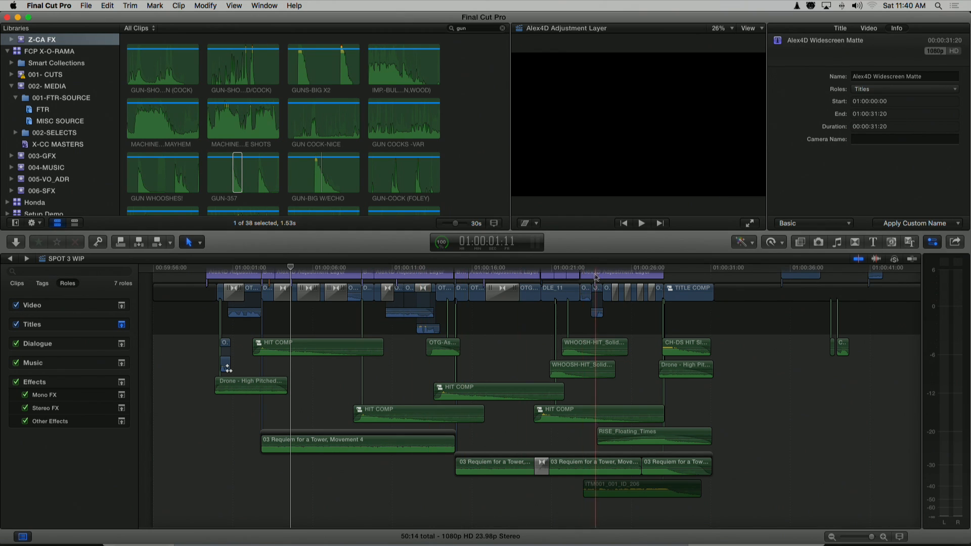
pyautogui.click(586, 292)
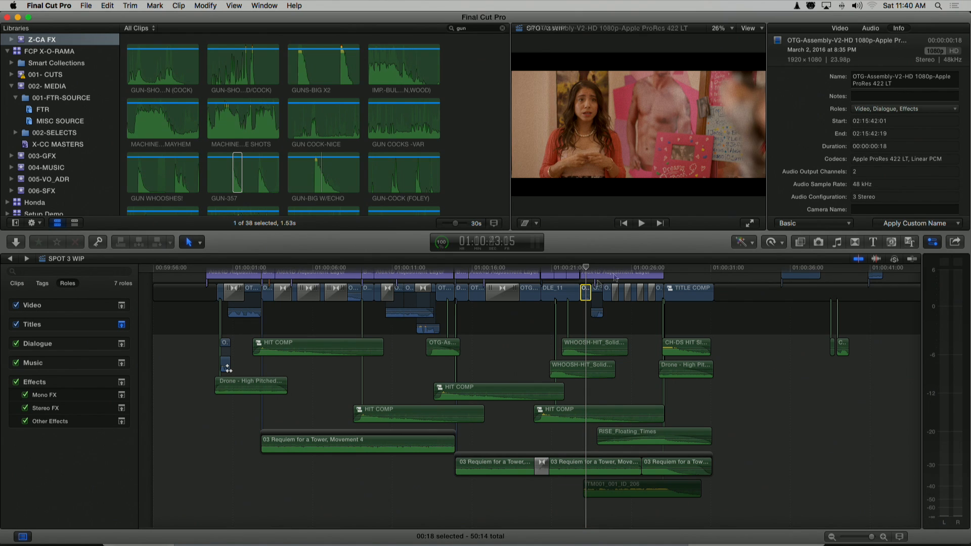
pyautogui.click(870, 28)
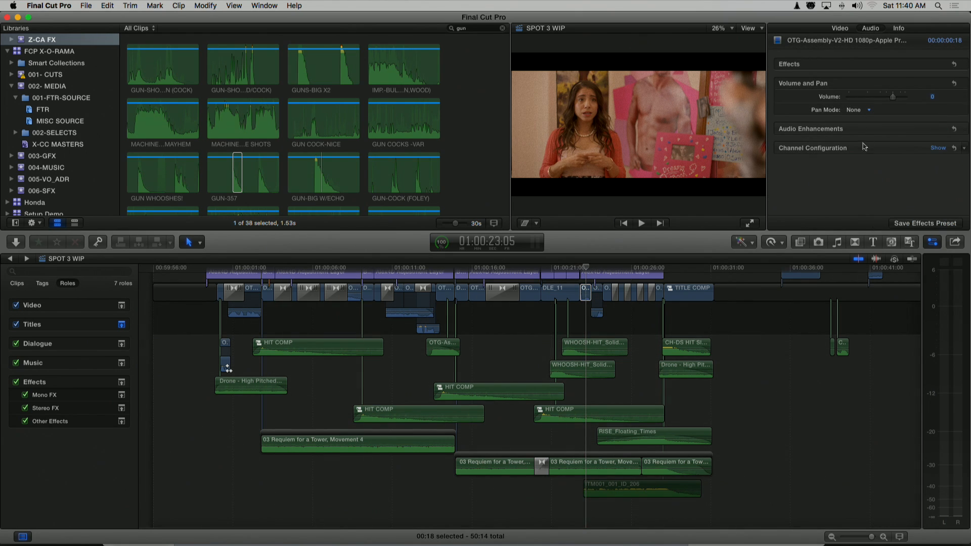
pyautogui.click(586, 293)
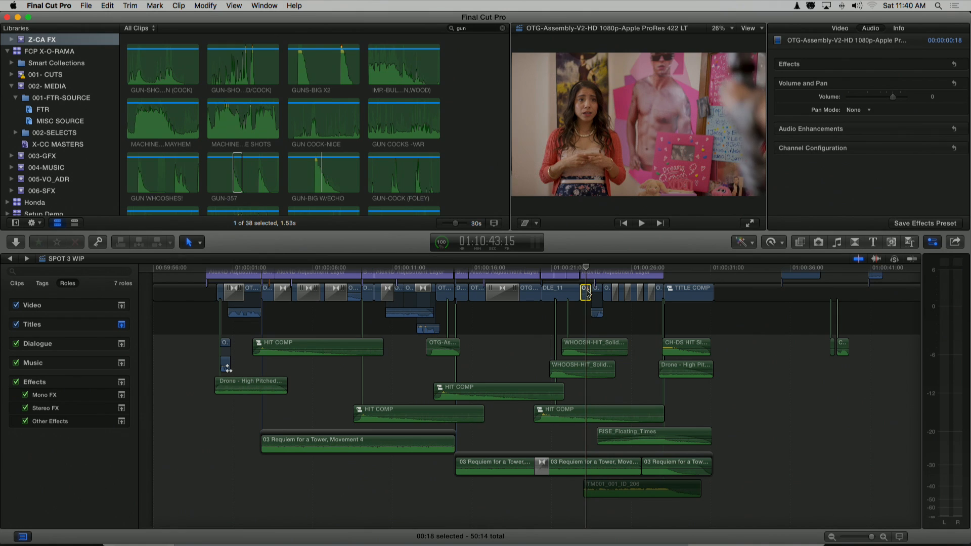
pyautogui.click(938, 148)
pyautogui.click(914, 178)
pyautogui.scroll(-2, 914, 178)
# Toggle the clip's stereo audio components, leaving a1 and a3 enabled and a2 disabled
pyautogui.click(785, 194)
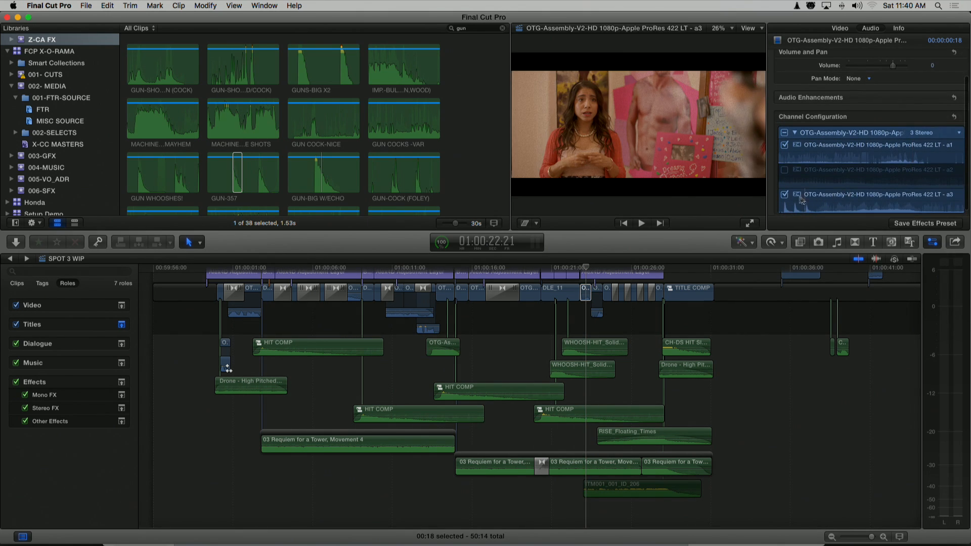
pyautogui.click(785, 194)
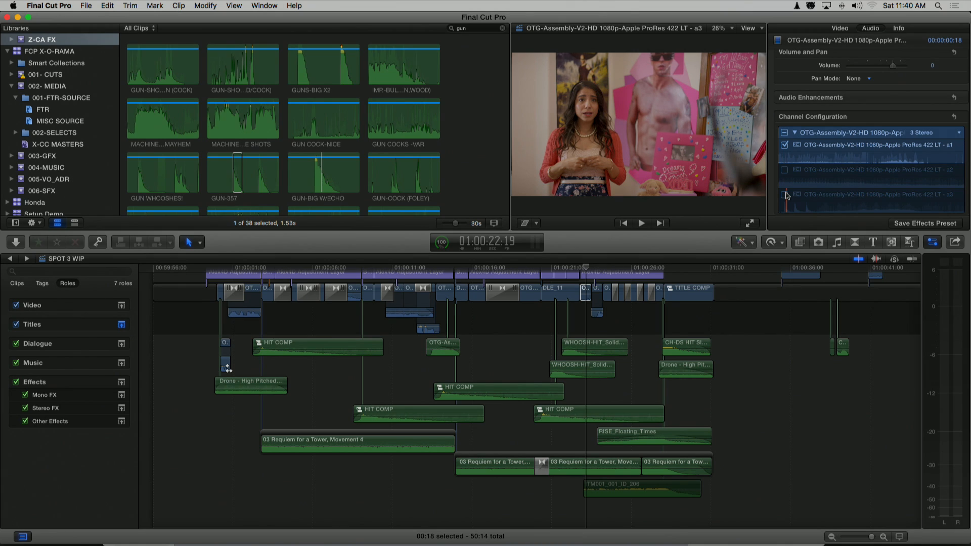
pyautogui.click(785, 196)
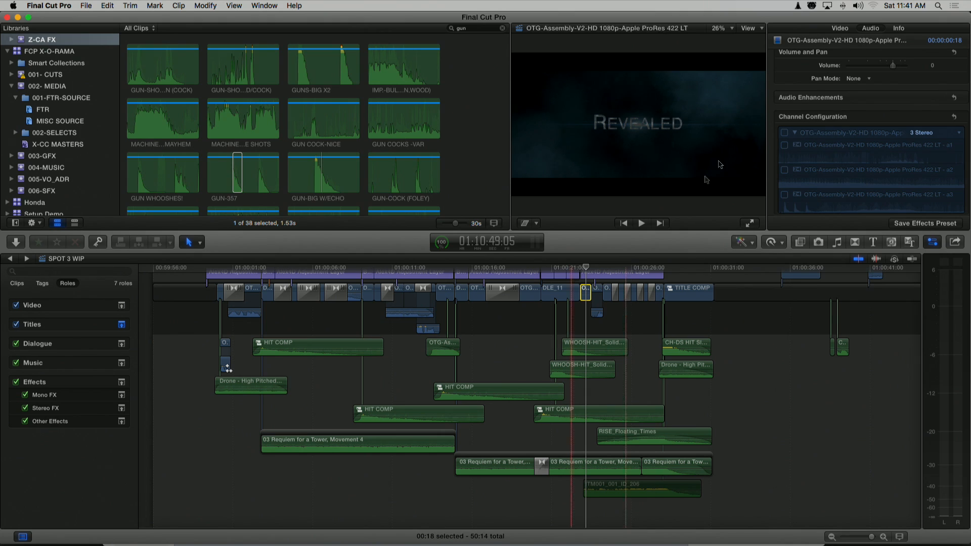
pyautogui.click(784, 133)
pyautogui.click(784, 170)
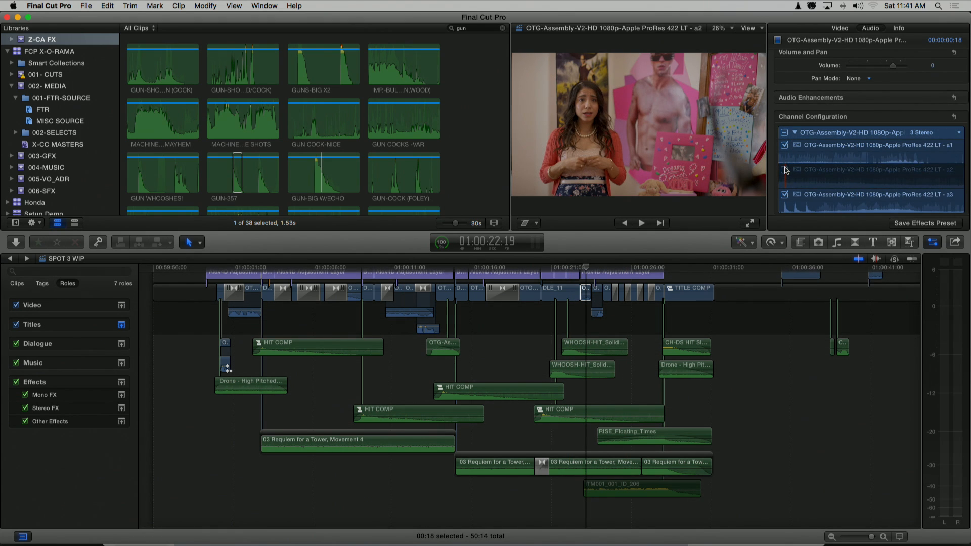
pyautogui.click(586, 296)
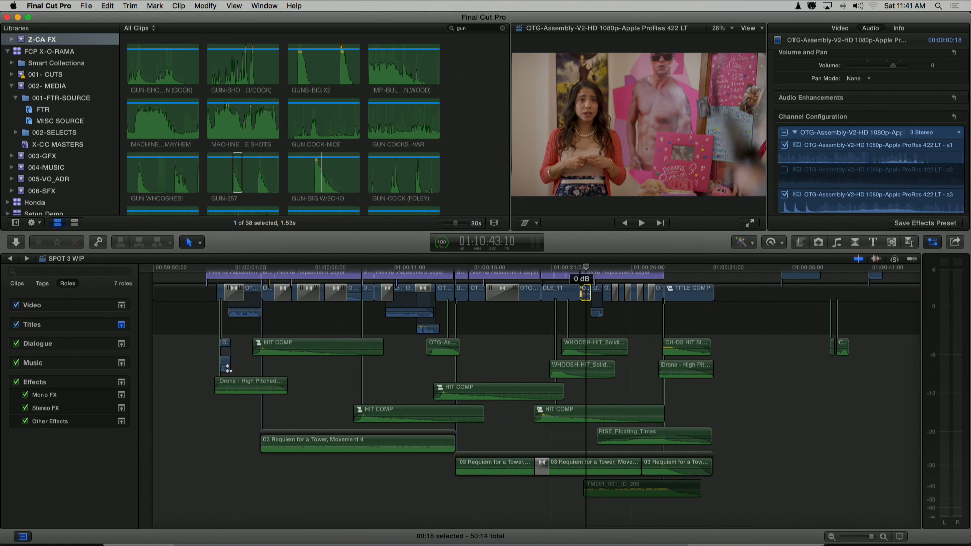
# Break apart the middle HIT COMP compound clip in the timeline to inspect its layered sound effects, and undo it
pyautogui.scroll(5, 733, 394)
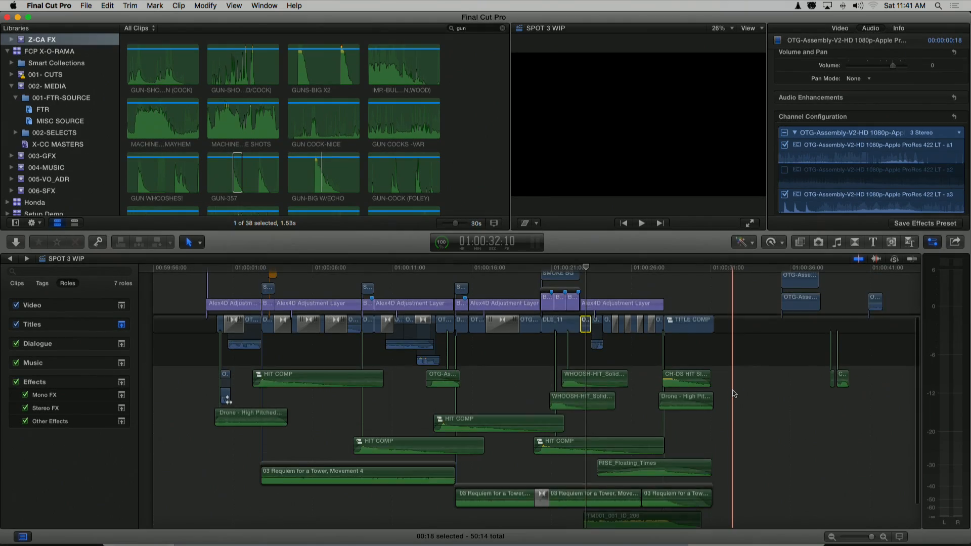
pyautogui.scroll(-2, 734, 394)
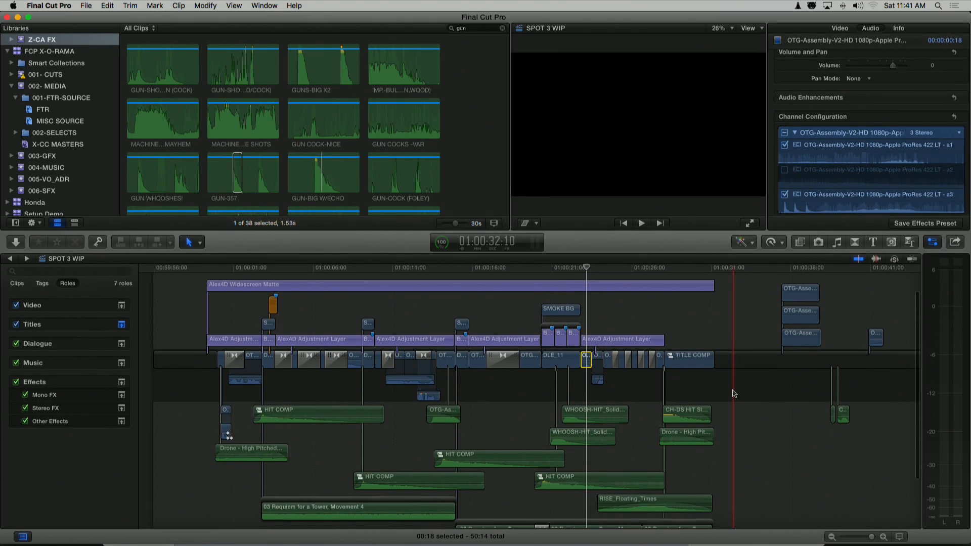
pyautogui.scroll(-1, 734, 394)
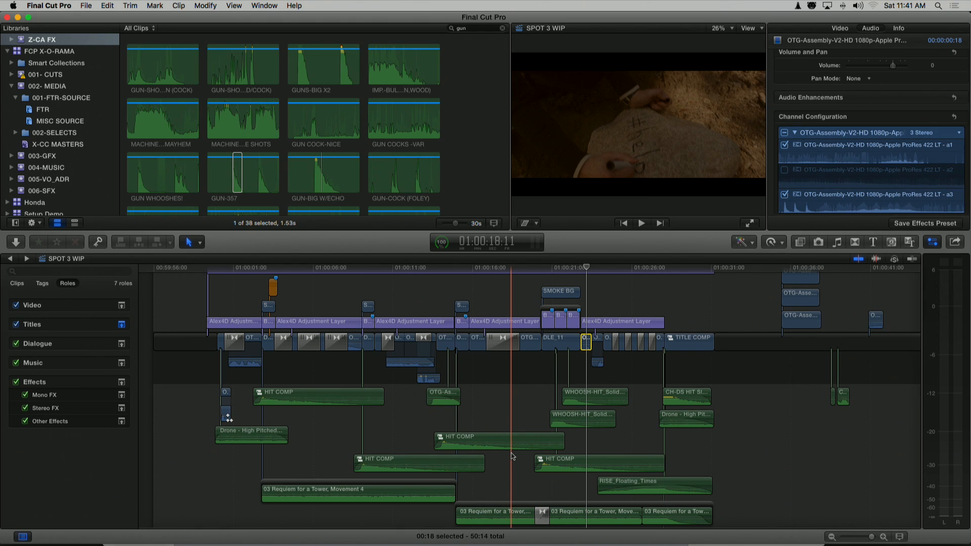
pyautogui.click(474, 439)
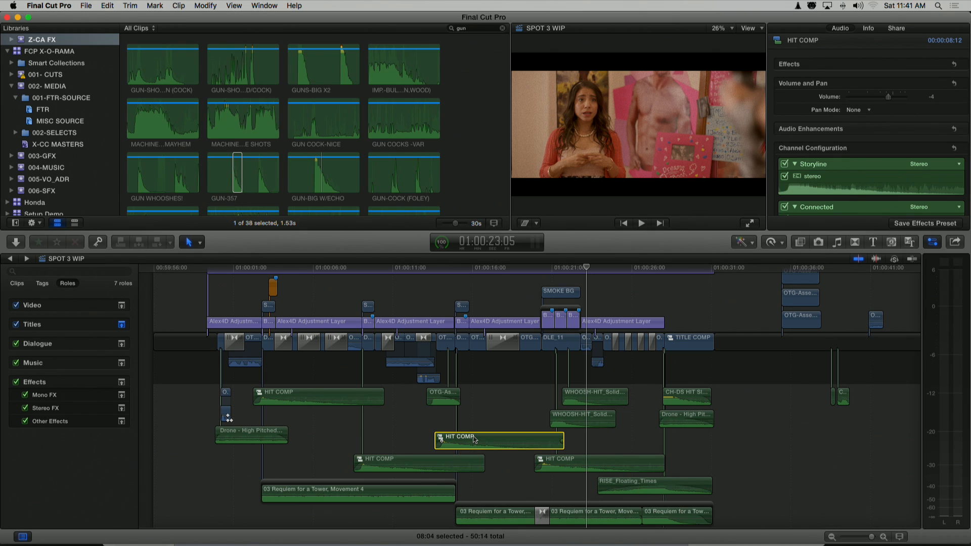
pyautogui.press('super+shift+g')
pyautogui.scroll(3, 474, 439)
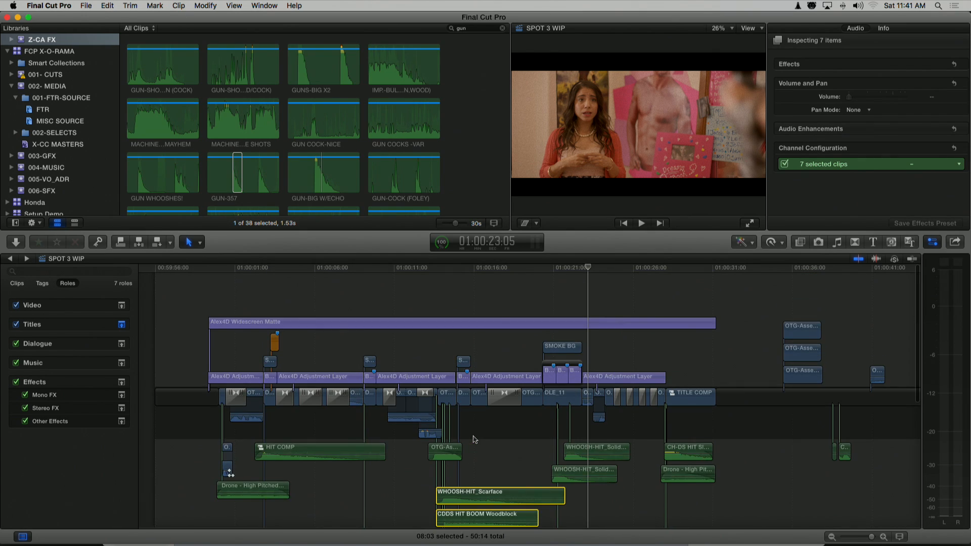
pyautogui.scroll(-12, 475, 439)
pyautogui.scroll(3, 475, 439)
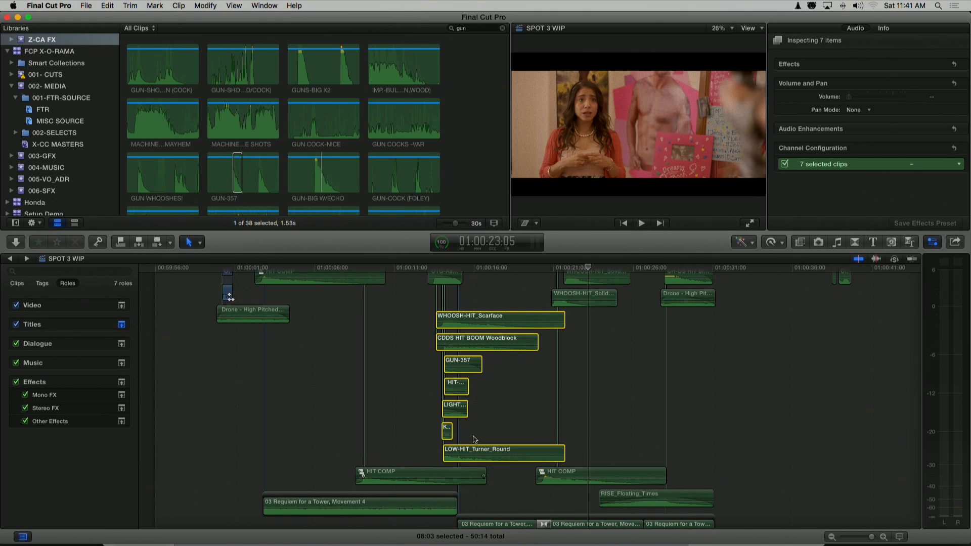
pyautogui.press('super+z')
pyautogui.scroll(9, 474, 439)
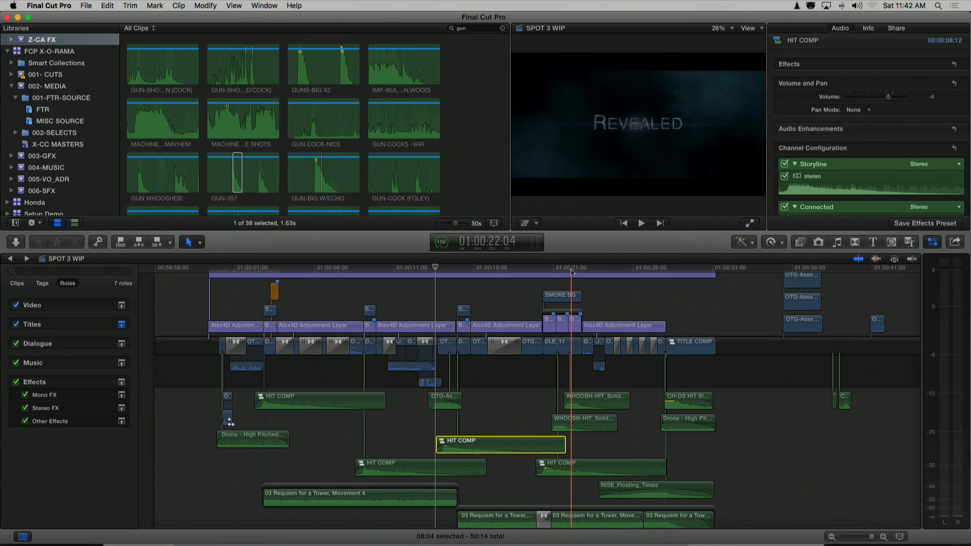
# Play the SPOT 3 WIP edit in the full-screen viewer and return to the editing layout
pyautogui.click(750, 223)
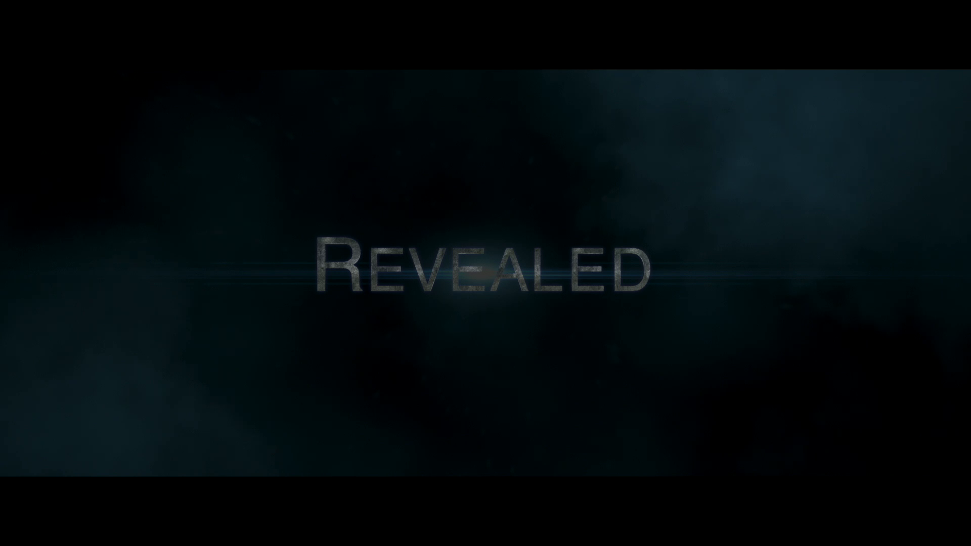
pyautogui.press('Escape')
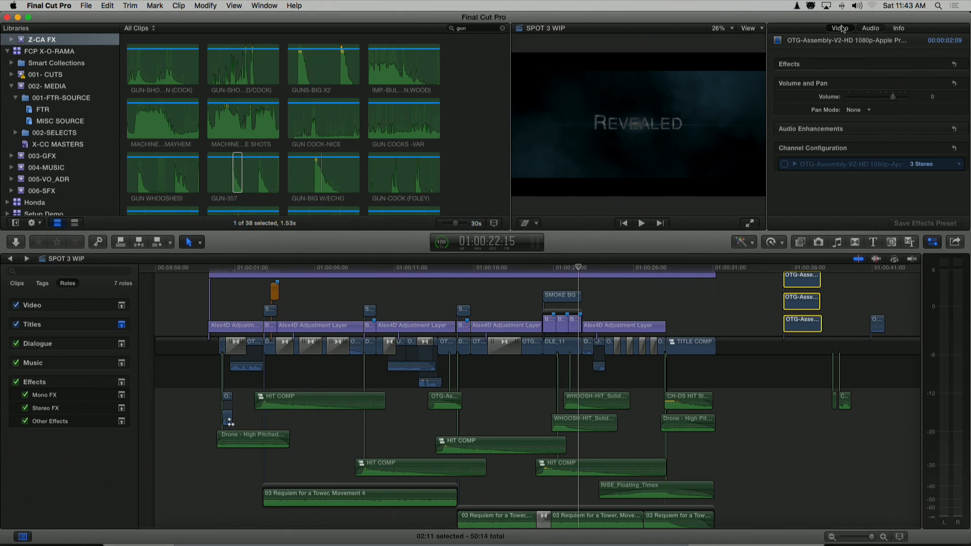
# Adjust the X position of the three stacked OTG-Assembly clips at 01:00:36:00 together
pyautogui.click(840, 29)
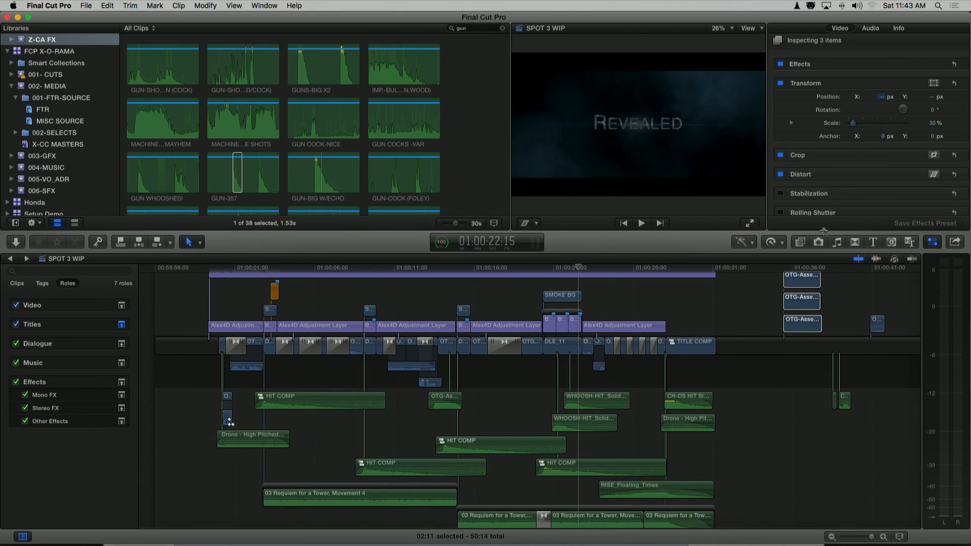
pyautogui.click(792, 267)
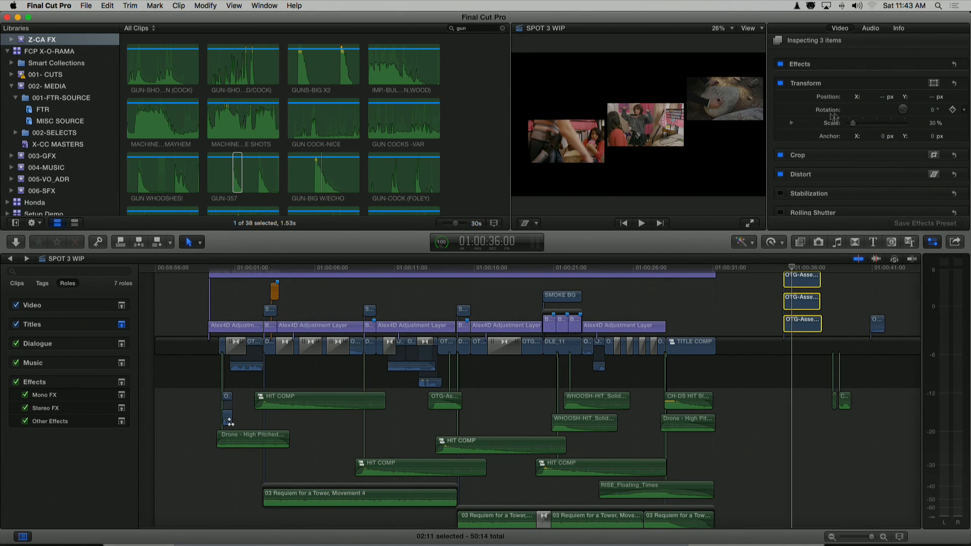
pyautogui.moveTo(882, 98); pyautogui.dragTo(933, 100)
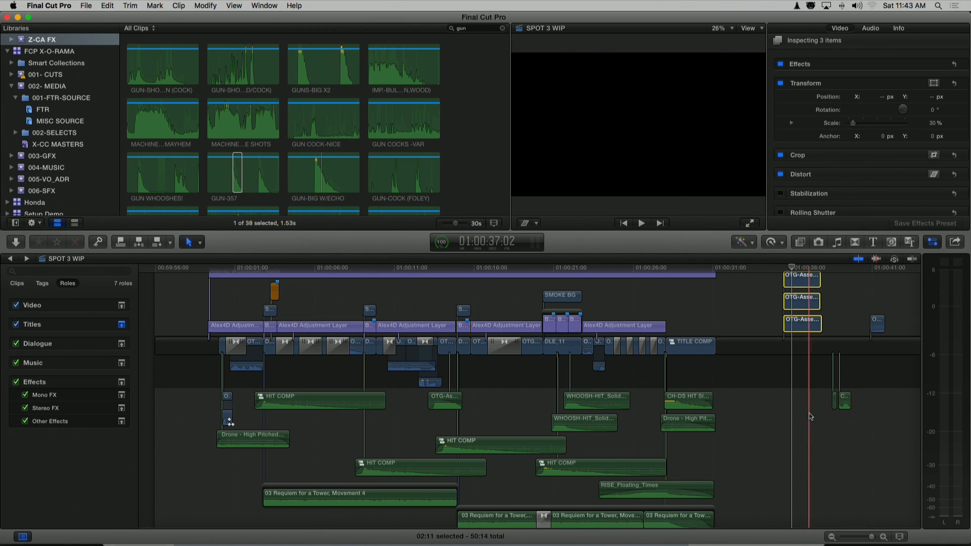
# Move the two crossbow sound effects from the end of the timeline to about 01:00:24, beneath the WHOOSH-HIT clip
pyautogui.click(845, 399)
pyautogui.moveTo(845, 400); pyautogui.dragTo(609, 423)
pyautogui.click(615, 423)
pyautogui.click(588, 424)
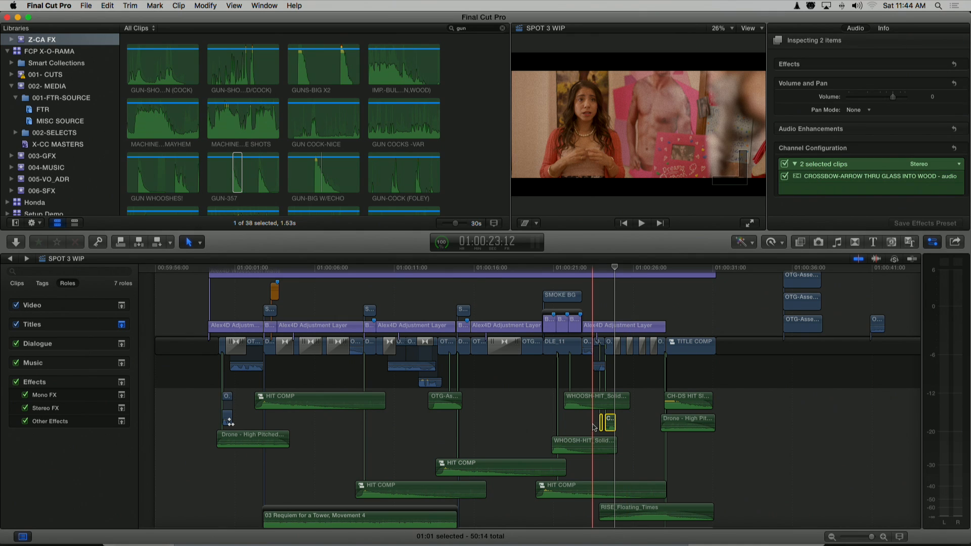
# Play the crossbow shot with only the two moved sound effects soloed, and turn solo off
pyautogui.press('space')
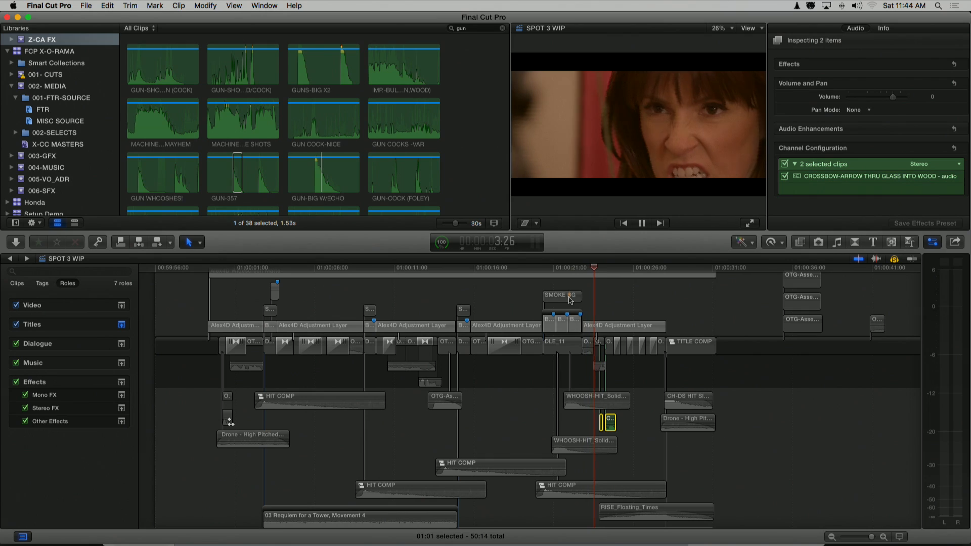
pyautogui.press('space')
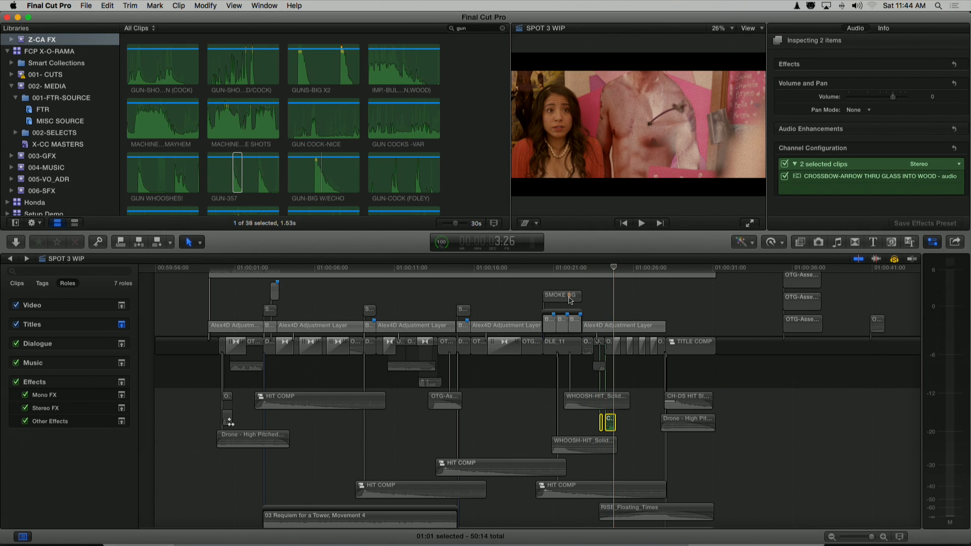
pyautogui.hotkey('alt', 's')
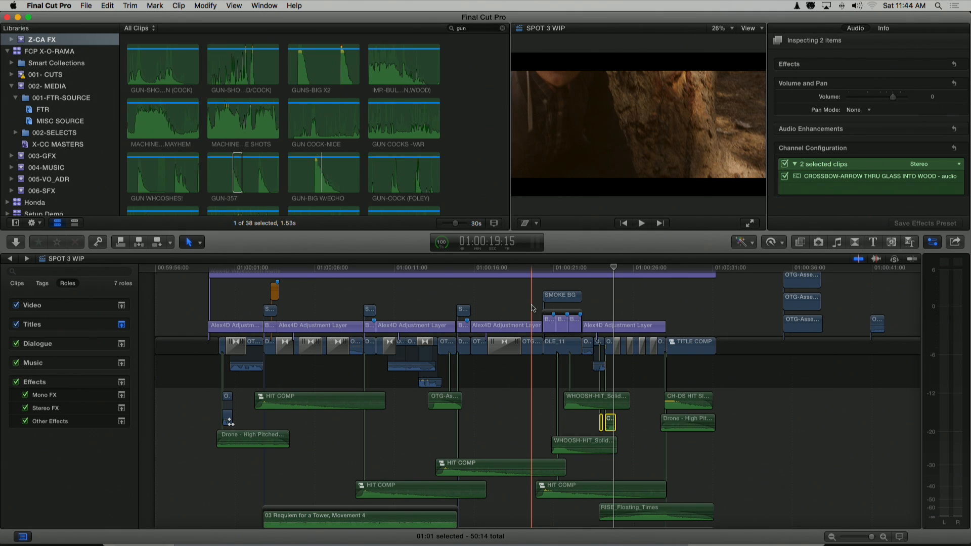
# Place the playhead near the start of SPOT 3 WIP and show the viewer full screen
pyautogui.click(532, 347)
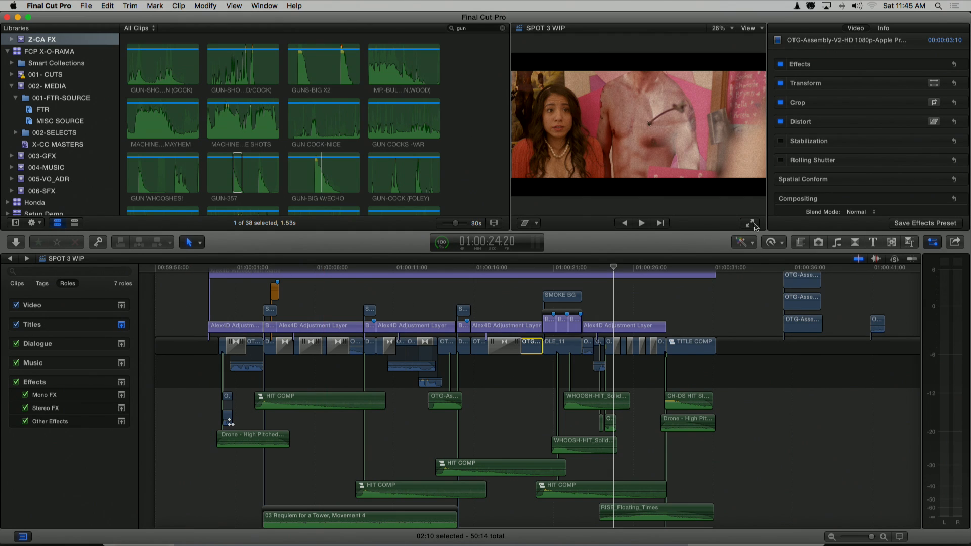
pyautogui.click(175, 278)
pyautogui.click(749, 224)
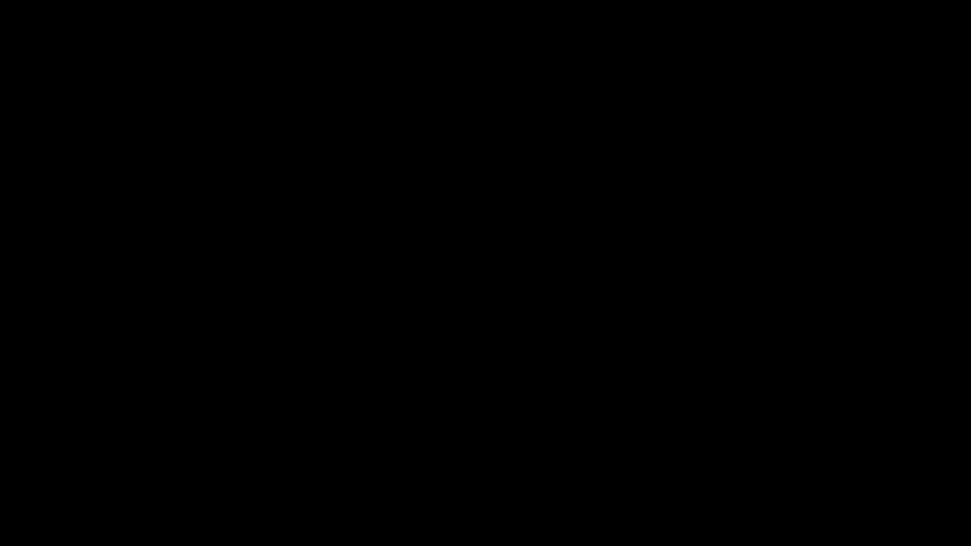